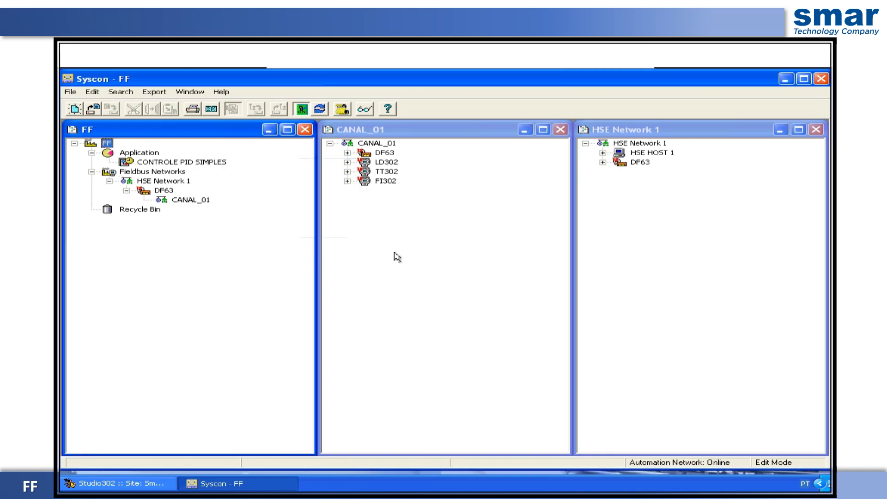
Step: Open the live list of HSE Network 1 and tile all the open windows
click(619, 145)
right_click(620, 145)
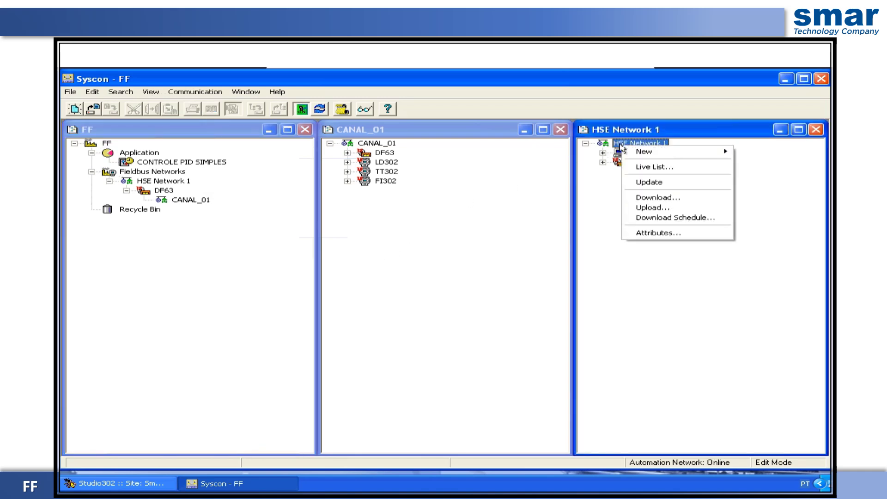
click(635, 166)
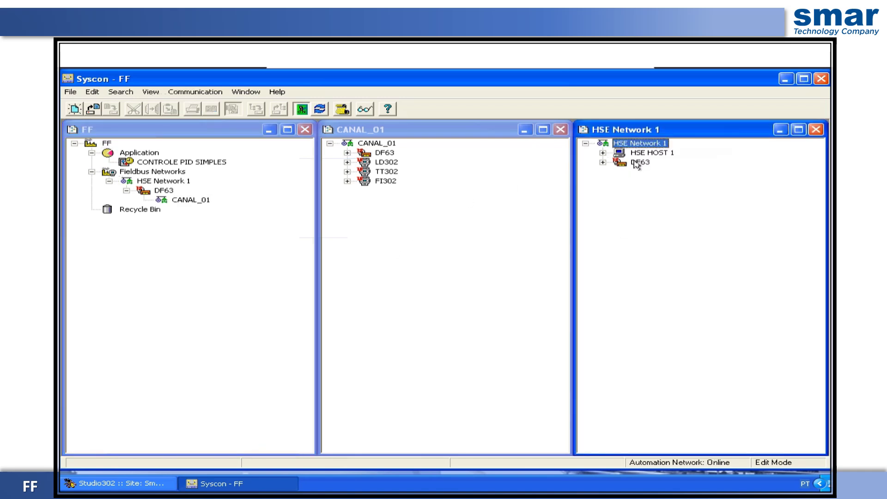
right_click(629, 145)
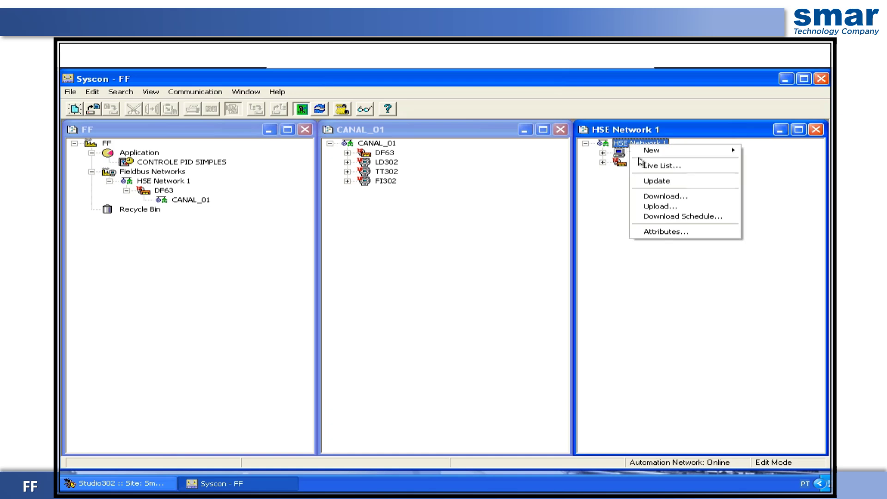
click(643, 166)
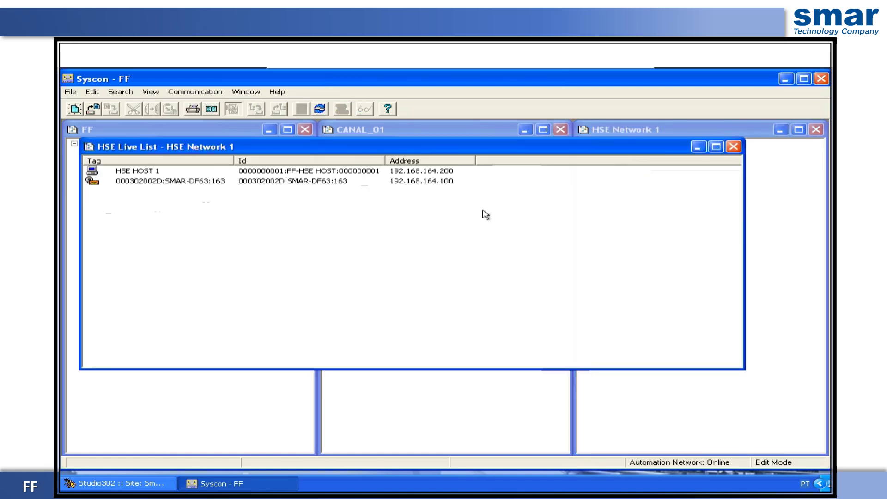
drag(233, 160, 251, 162)
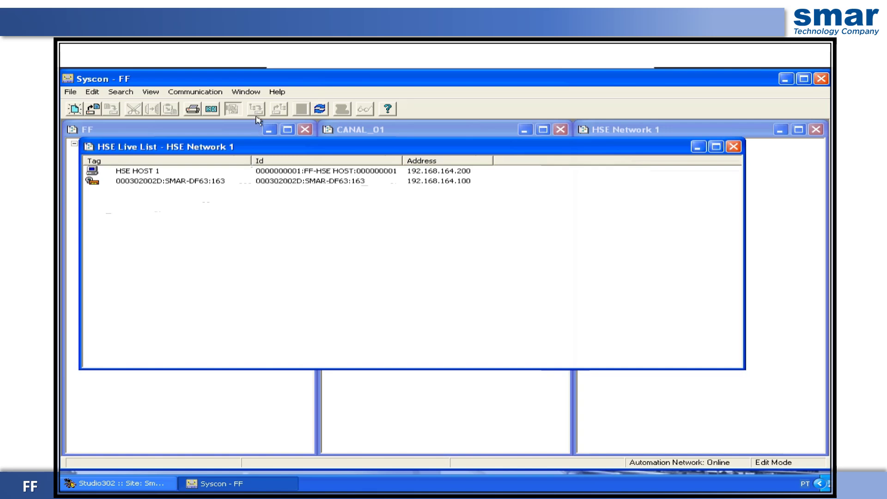
click(246, 91)
click(255, 116)
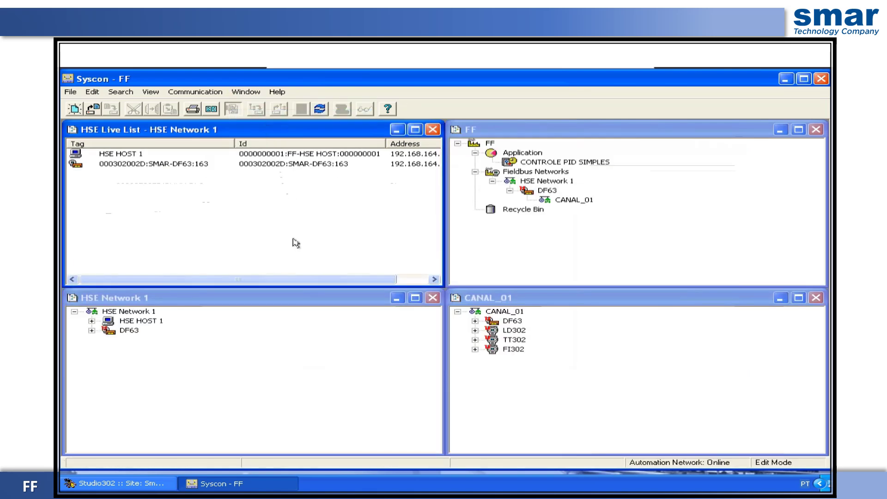
Step: Commission the DF63 bridge in HSE Network 1 with the detected physical DF63 device, declining the device configuration download
click(124, 329)
right_click(122, 333)
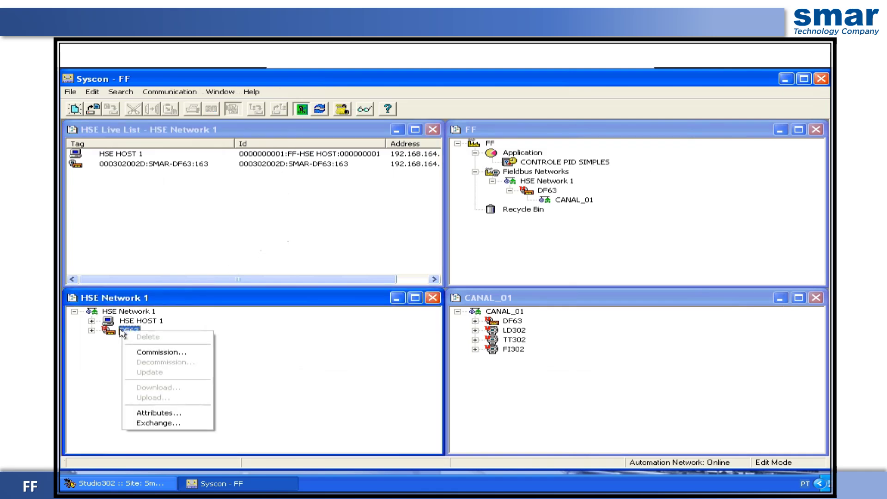
click(144, 356)
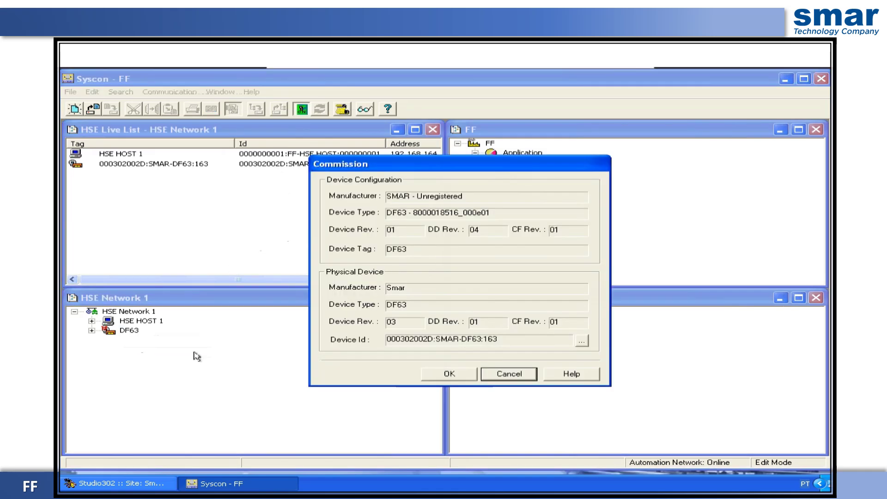
click(580, 342)
click(407, 279)
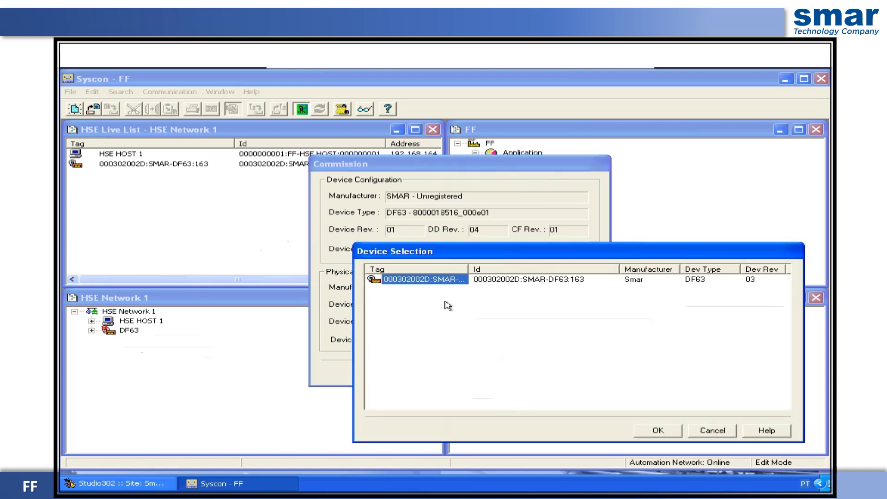
click(657, 432)
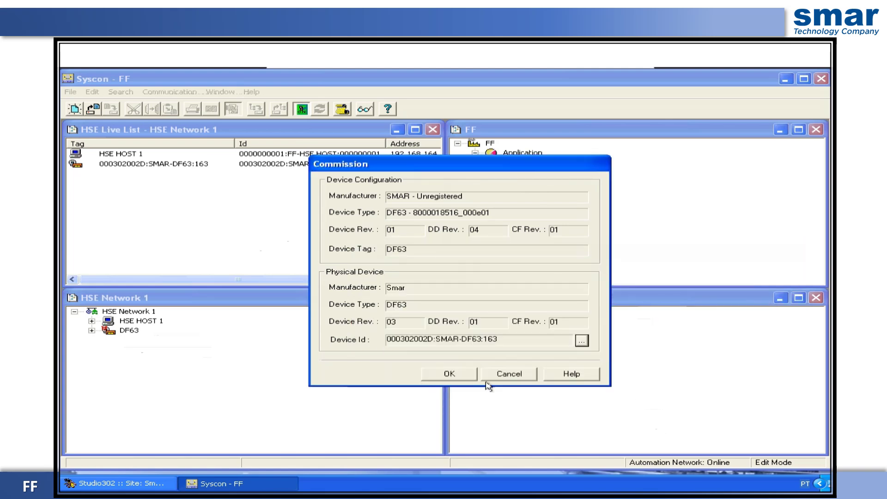
click(451, 374)
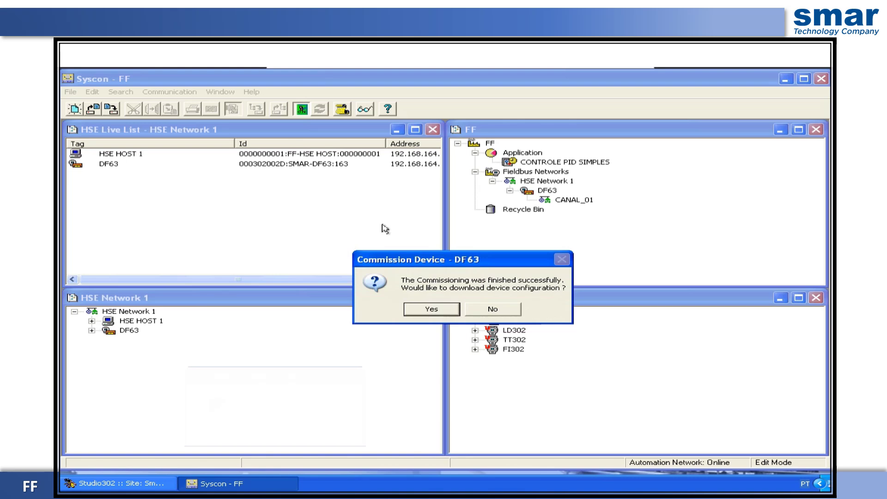
click(493, 311)
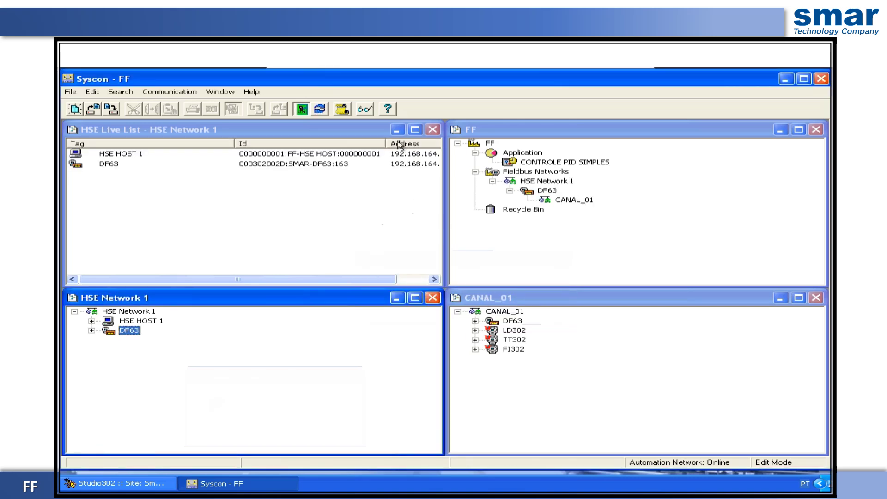
Step: Close the HSE Network 1 live list and tile the remaining three windows
click(433, 129)
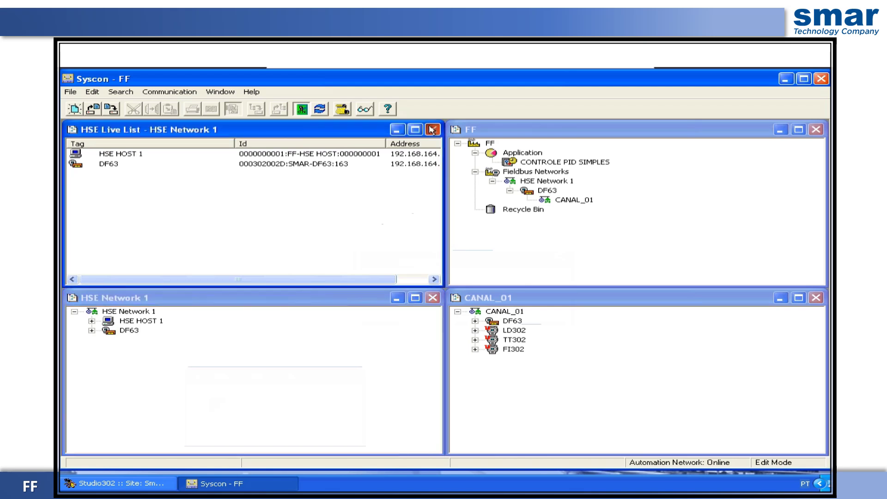
click(221, 92)
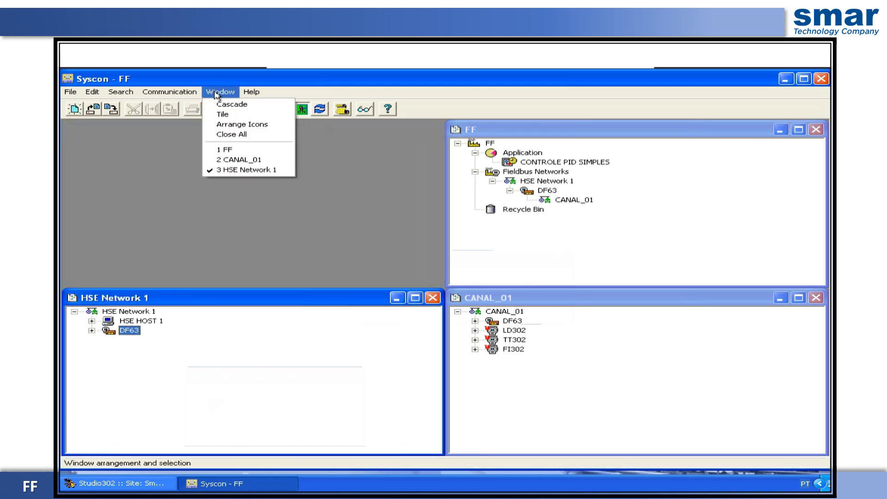
click(222, 115)
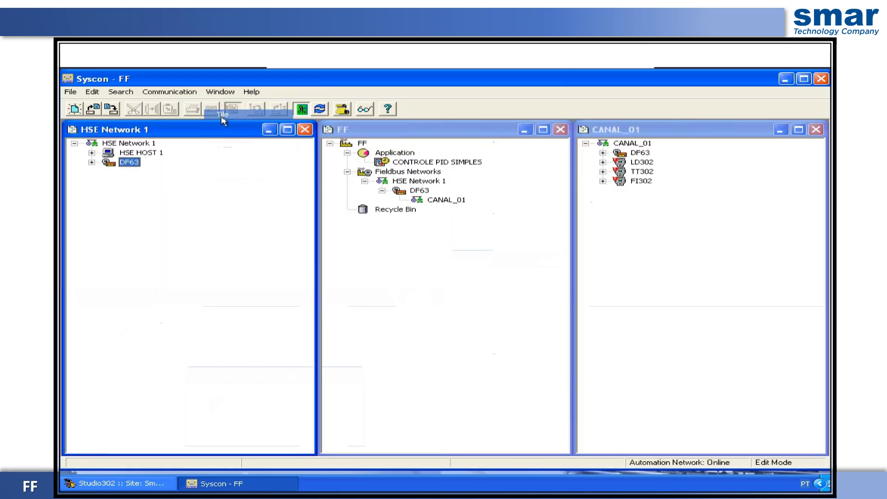
Step: Save the configuration, and close the HSE Network 1 window so that only FF and CANAL_01 are tiled side by side
click(115, 110)
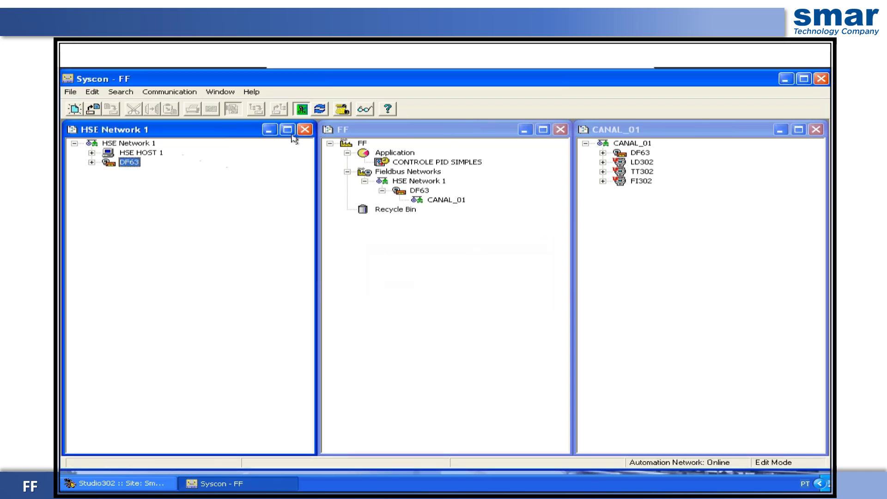
click(305, 130)
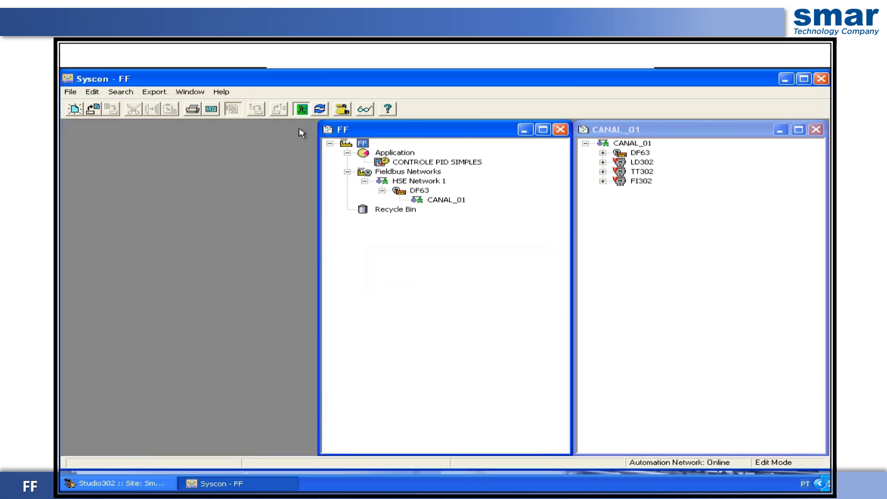
click(189, 91)
click(194, 115)
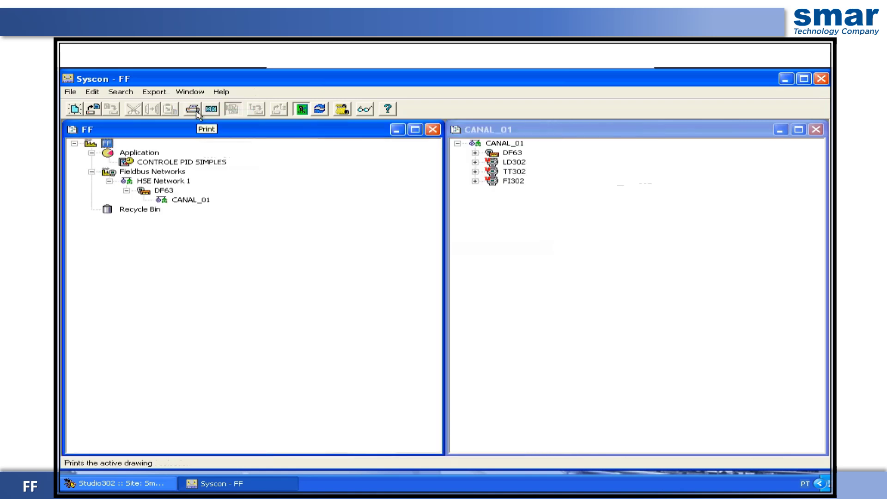
Step: Open the live list of the CANAL_01 channel and tile it beside the CANAL_01 and FF windows
click(502, 164)
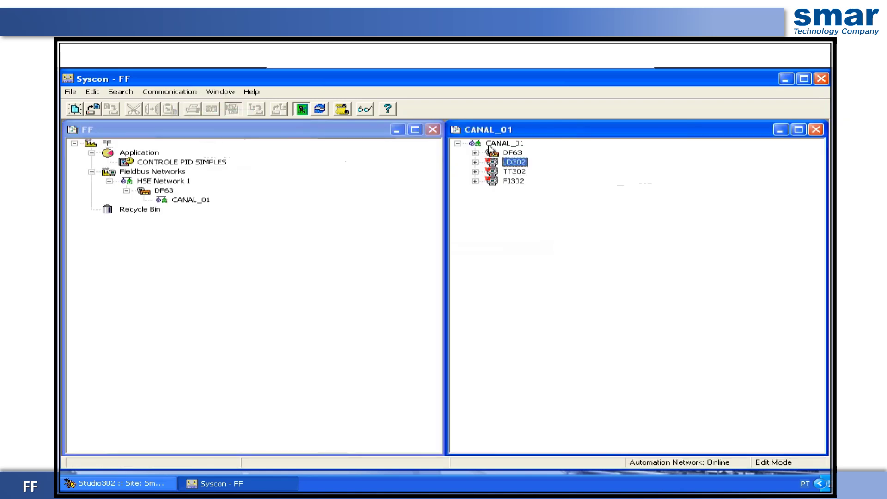
click(489, 145)
right_click(490, 145)
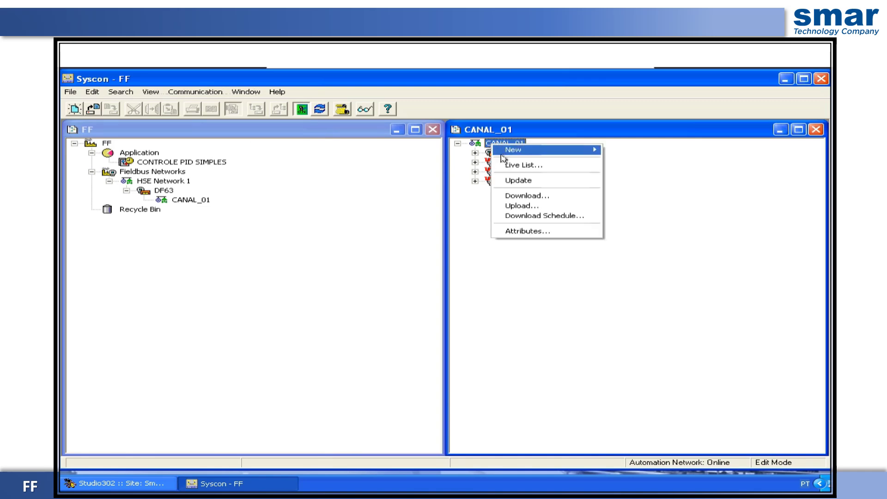
click(503, 164)
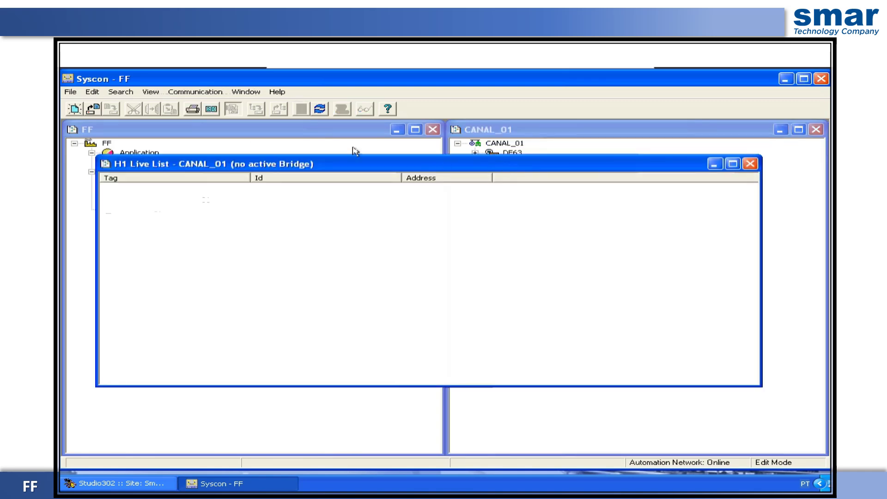
click(246, 91)
click(252, 115)
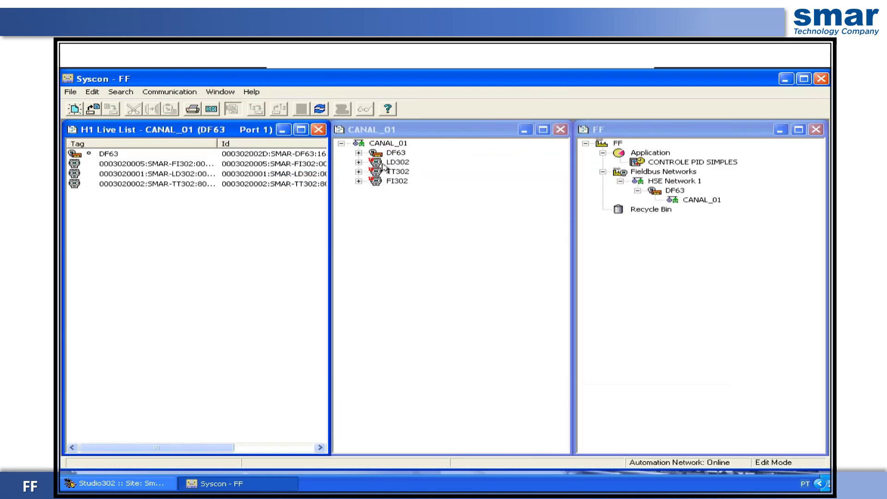
Step: Commission the LD302 transmitter in CANAL_01 with the detected physical LD 302 device, declining the configuration download
click(388, 164)
right_click(388, 165)
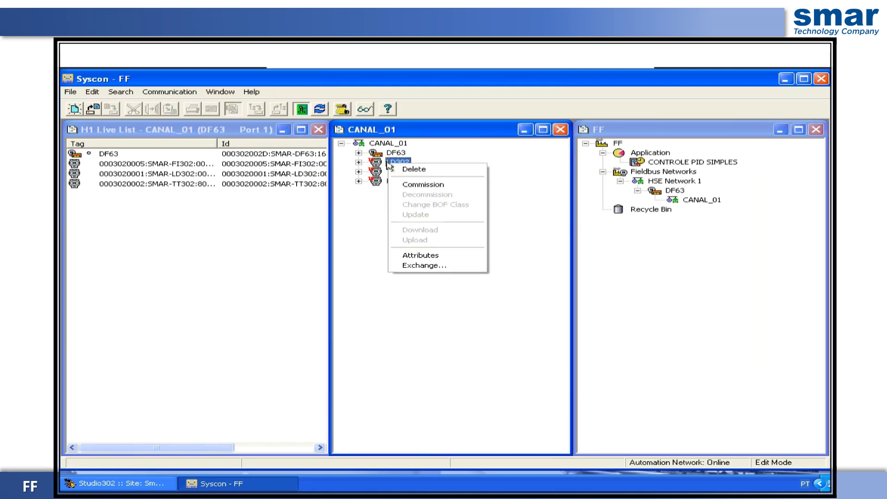
click(408, 186)
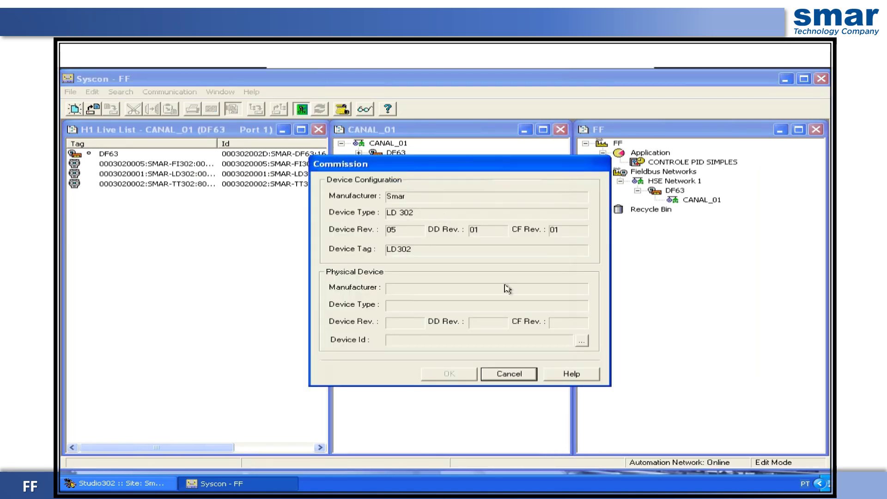
click(582, 342)
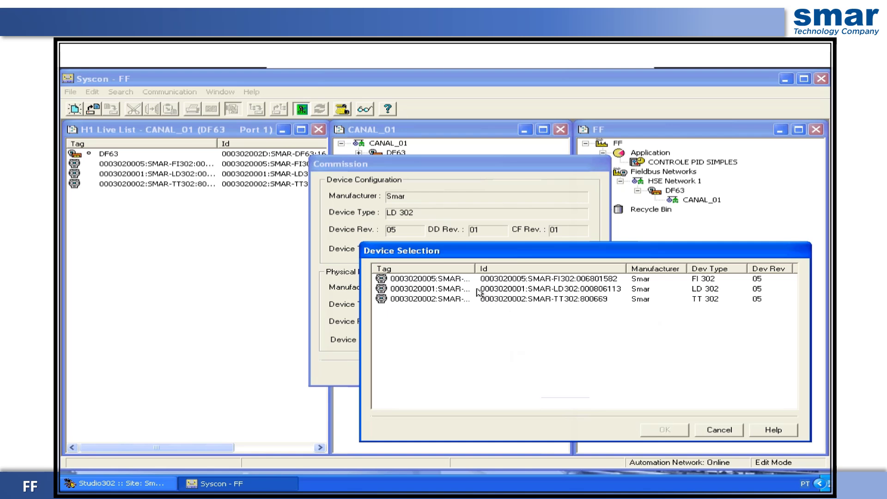
click(451, 290)
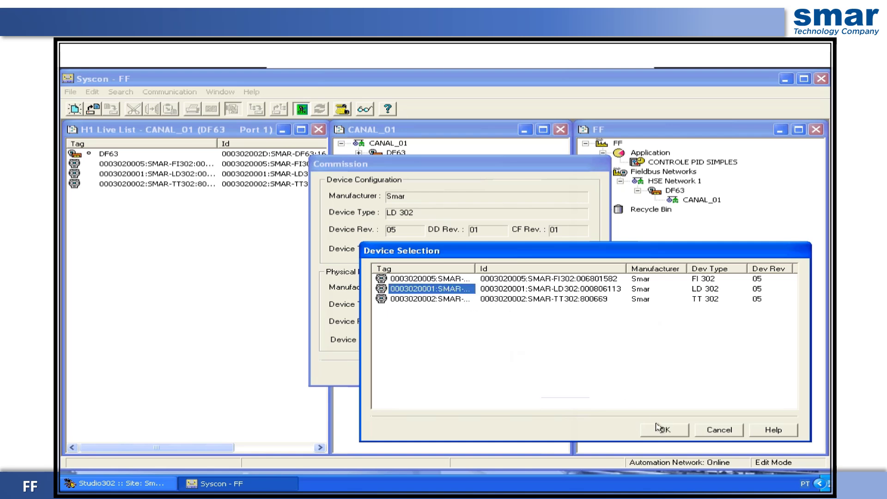
click(661, 429)
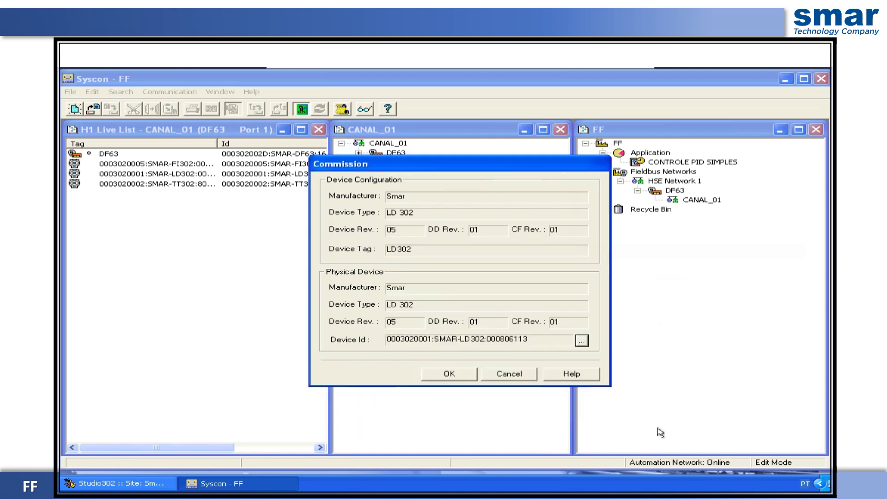
click(452, 375)
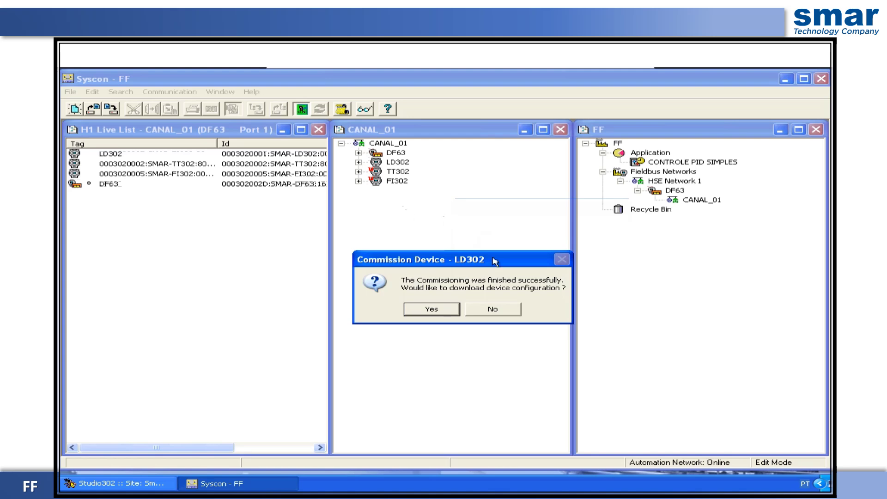
click(492, 309)
Step: Commission the TT302 transmitter in CANAL_01 with the detected physical TT 302 device, declining the configuration download
click(385, 172)
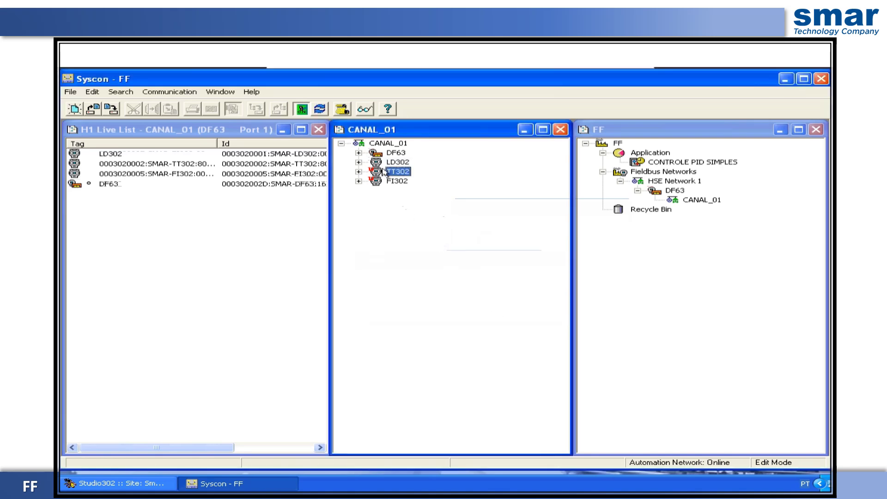
right_click(385, 172)
click(415, 191)
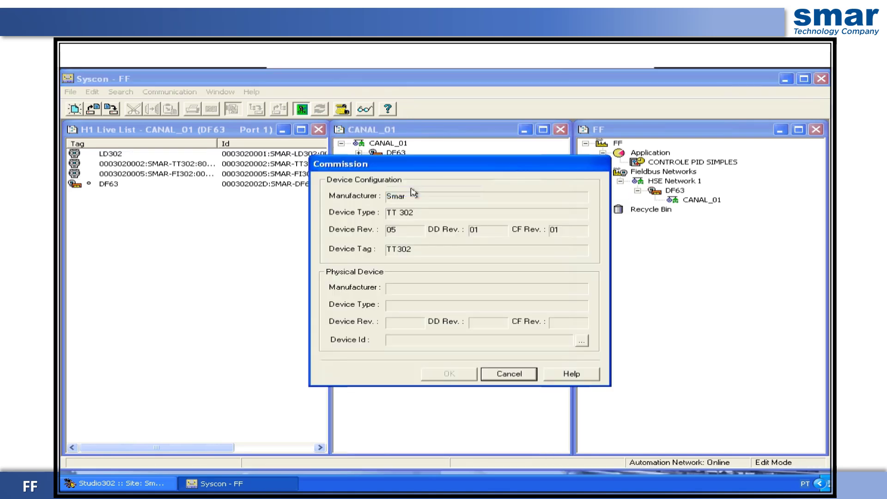
click(581, 340)
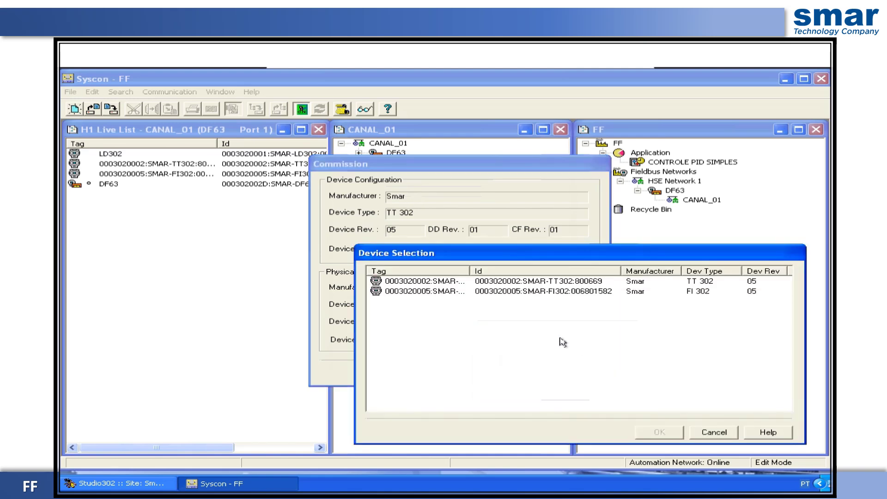
click(435, 282)
click(659, 432)
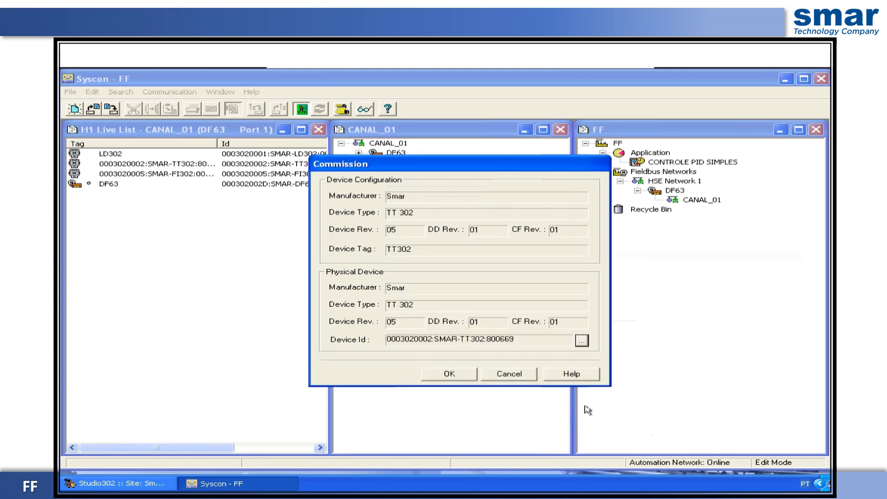
click(444, 372)
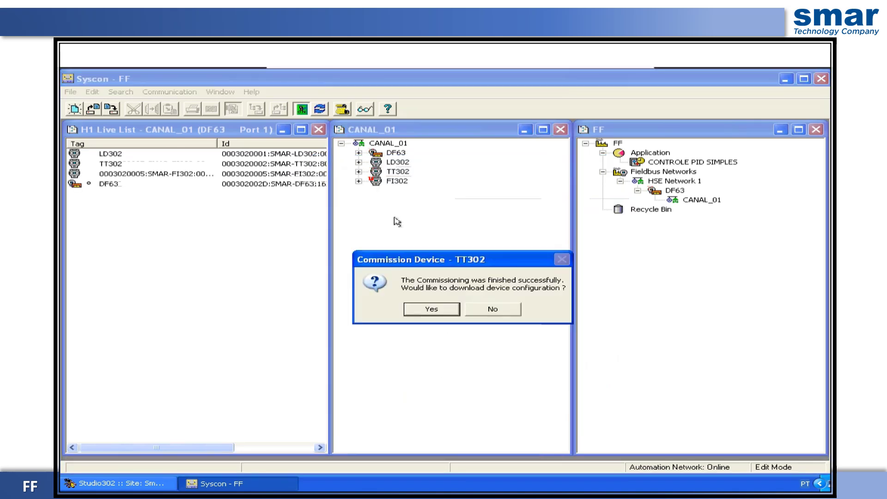
click(481, 310)
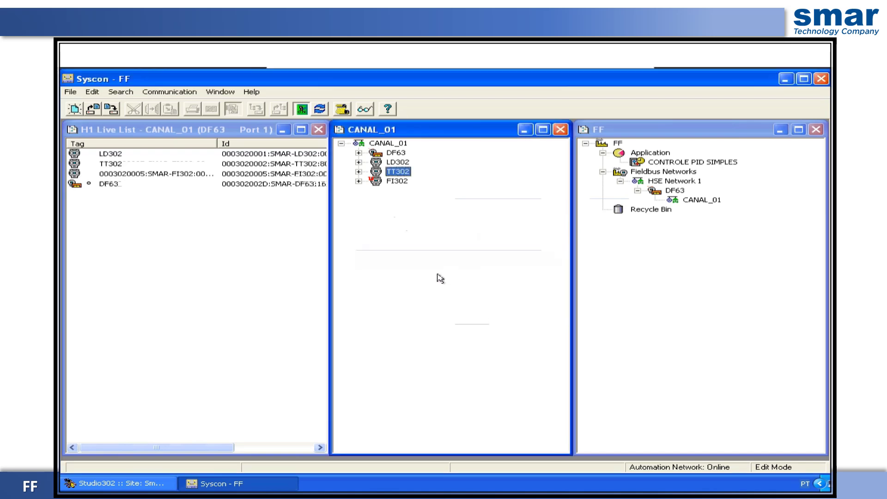
Step: Commission the FI302 positioner in CANAL_01 with the detected physical FI 302 device, declining the configuration download, and save the configuration
click(395, 181)
right_click(393, 183)
click(403, 203)
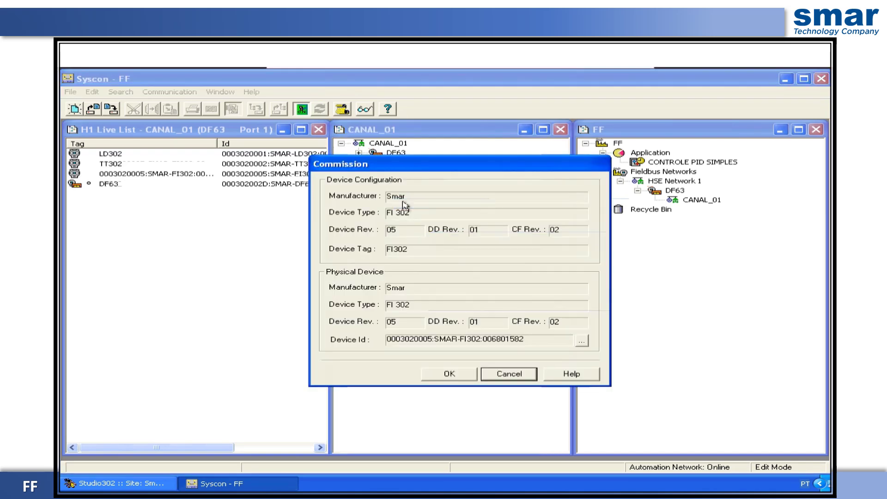
click(449, 374)
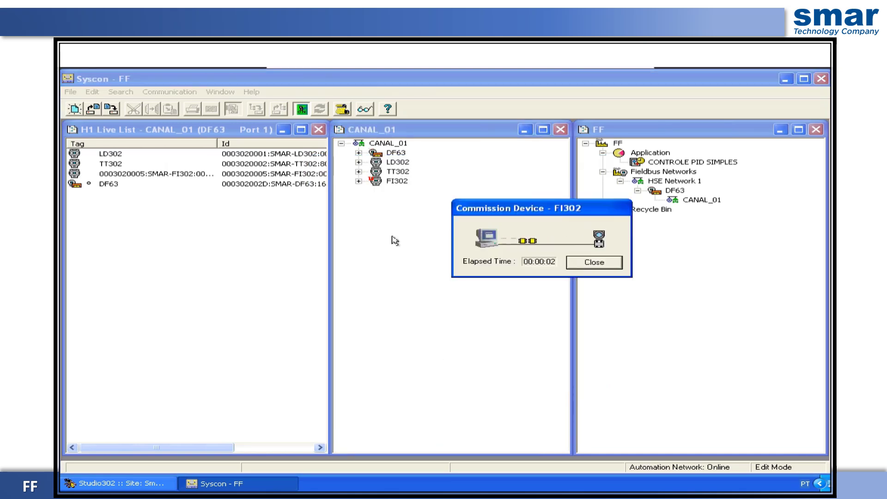
click(492, 309)
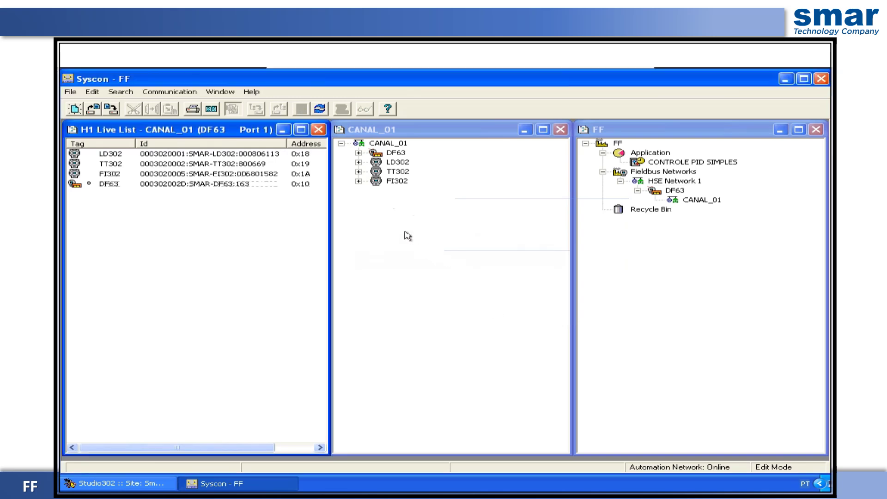
click(109, 110)
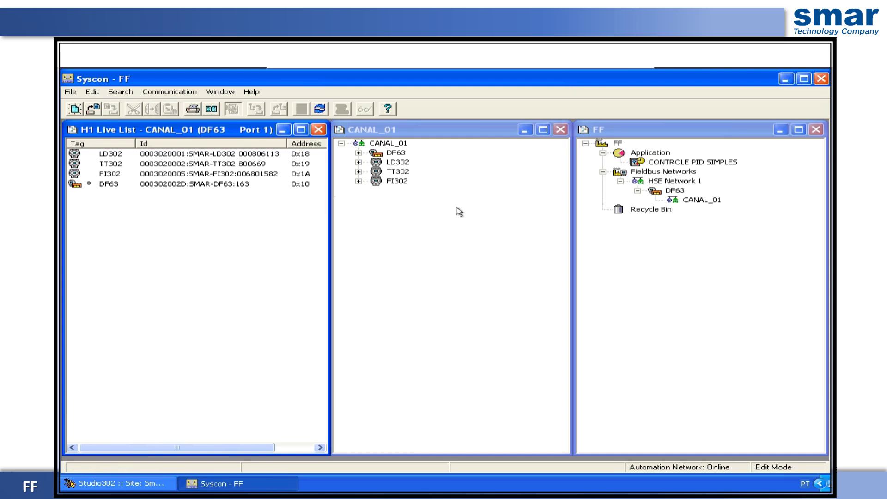
Step: Download the complete Fieldbus Networks configuration to the devices, leaving Incremental Download off
click(640, 173)
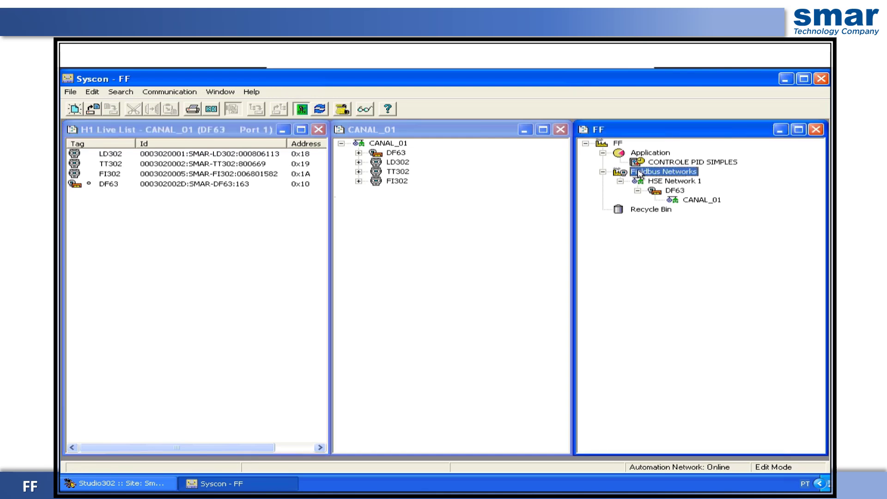
right_click(640, 173)
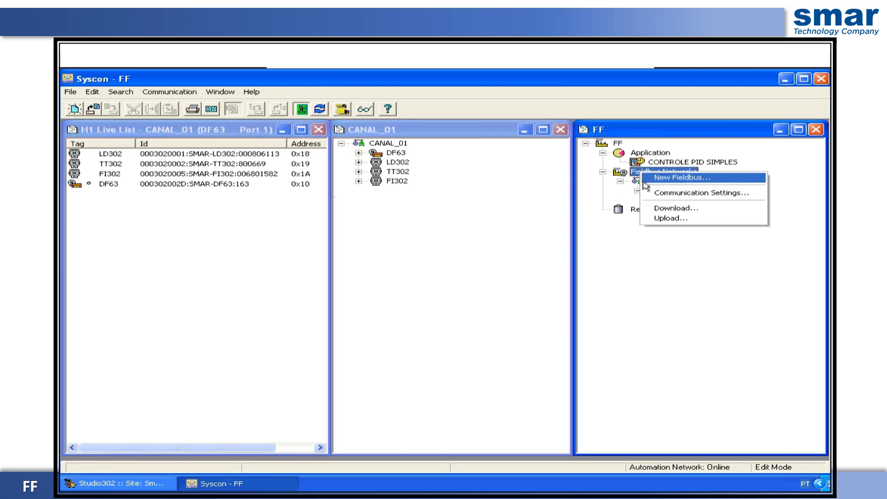
click(658, 209)
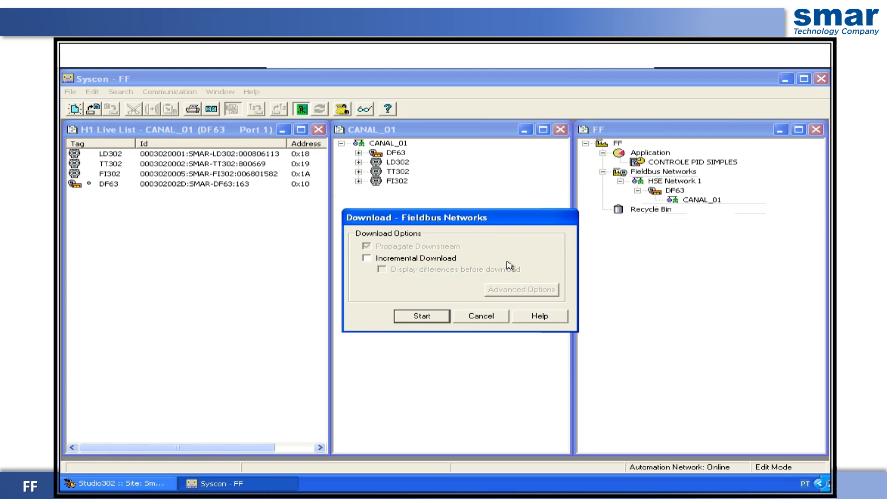
click(428, 318)
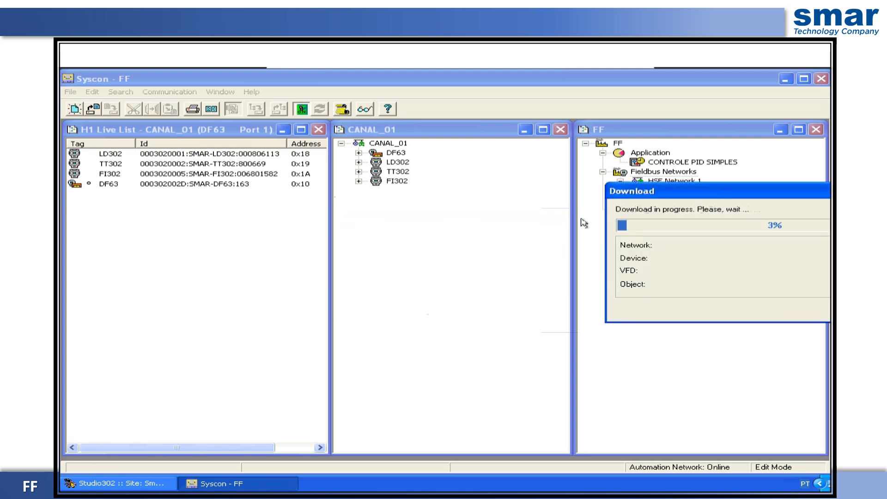
drag(638, 183, 335, 126)
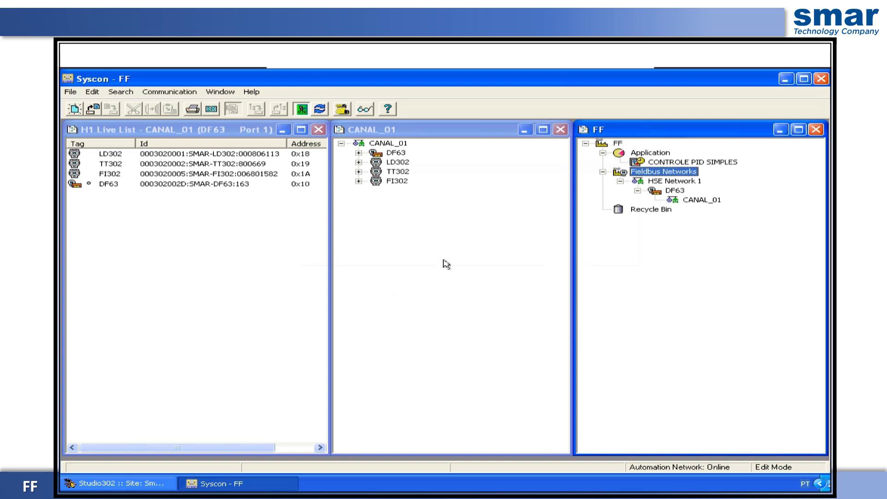
Step: Export the tags of the FF project and acknowledge the completed operation
click(617, 143)
right_click(618, 145)
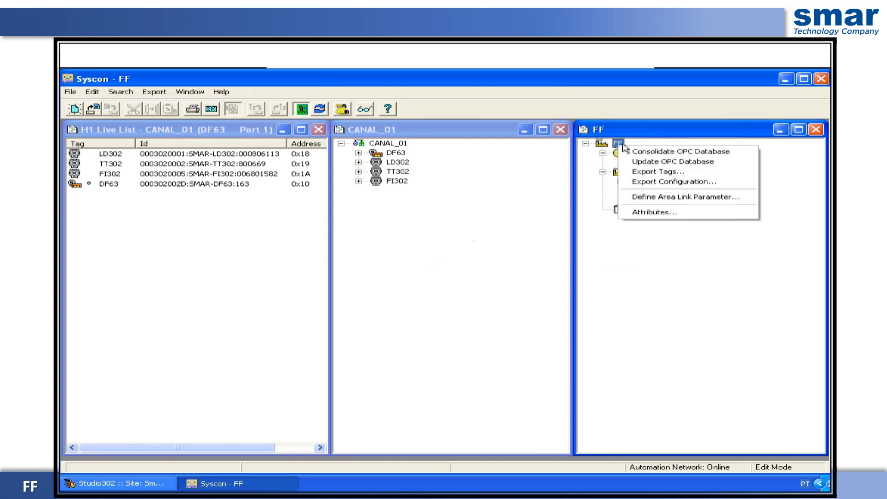
click(628, 172)
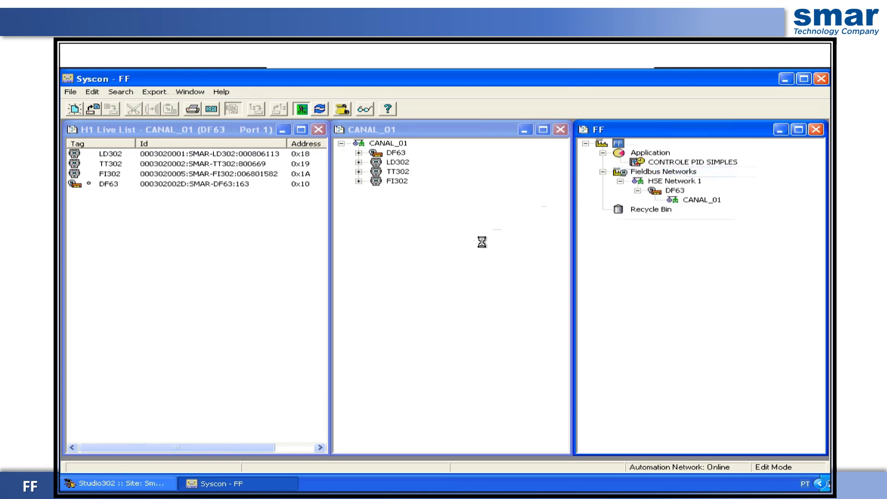
click(258, 302)
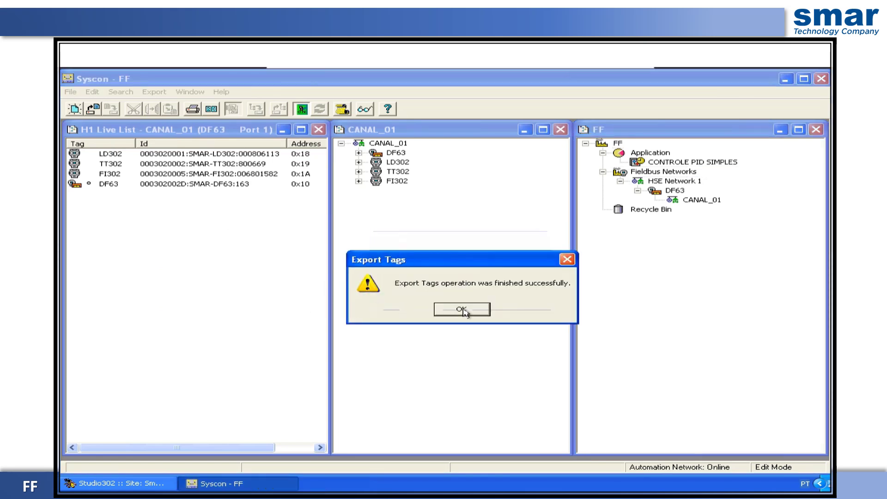
click(462, 310)
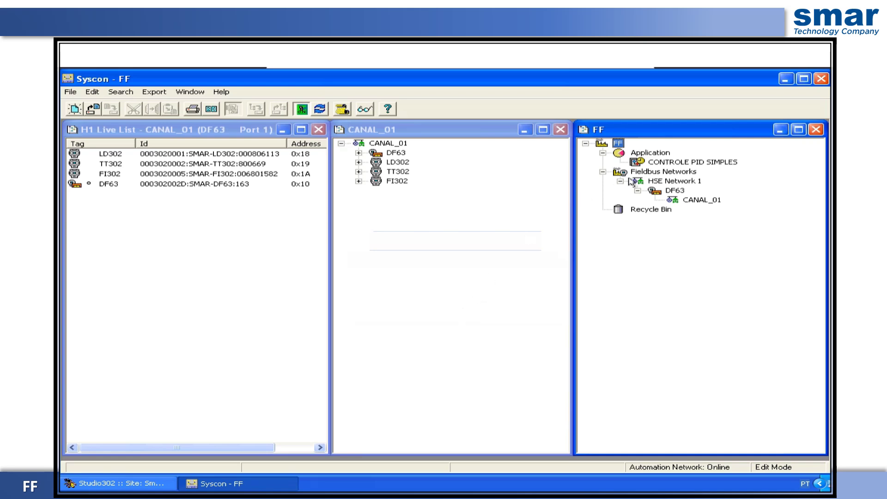
Step: Open the CONTROLE DE TEMPERATURA strategy diagram from the CONTROLE PID SIMPLES application
click(652, 165)
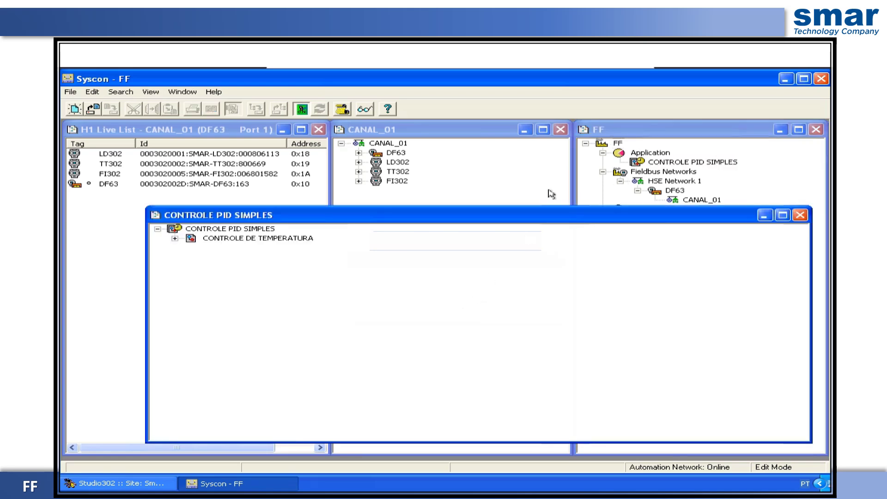
click(269, 241)
double_click(267, 239)
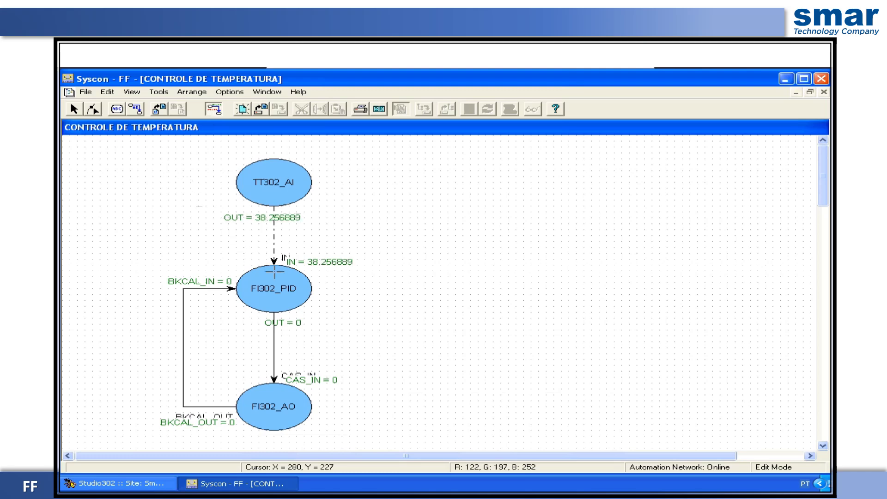
Step: Open the online parameters of the FI302_PID block, enlarge the window, and expand MODE_BLK, PV, SP and OUT
double_click(279, 277)
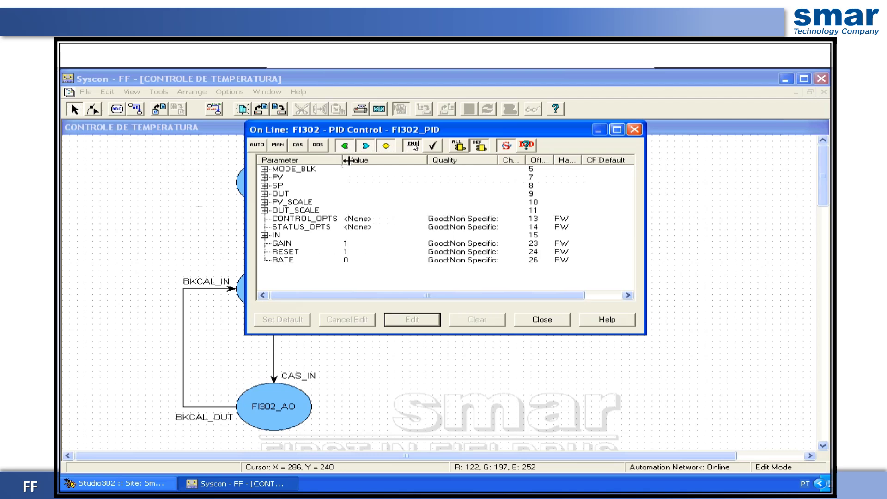
click(264, 169)
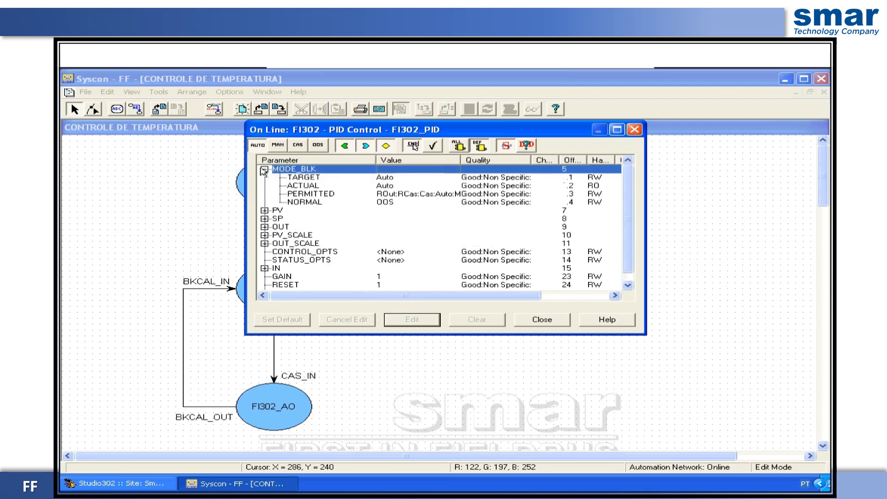
click(264, 210)
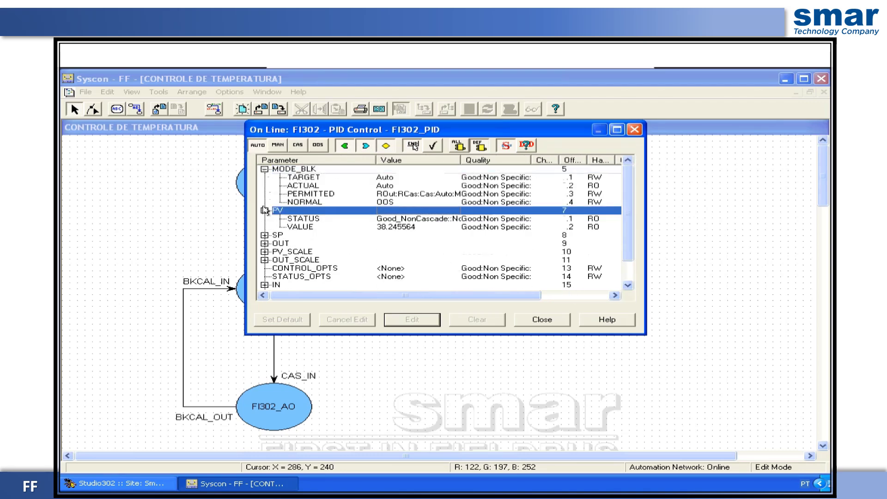
click(264, 235)
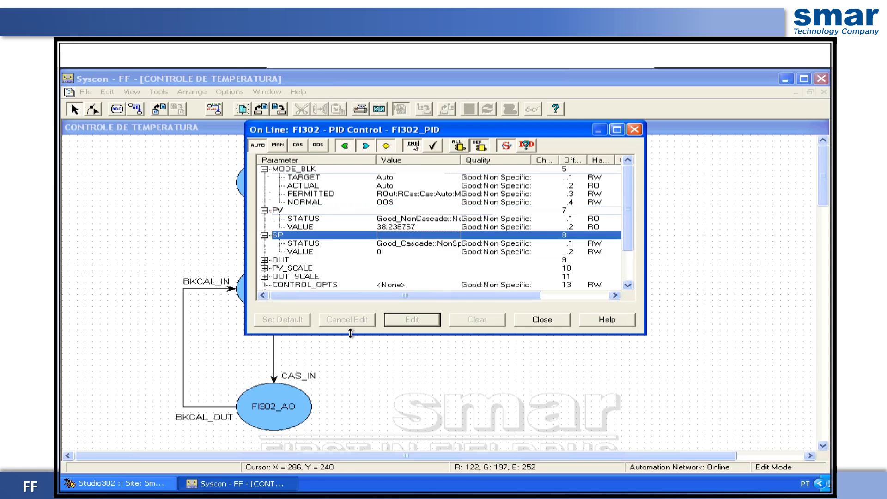
drag(351, 333, 350, 409)
drag(376, 160, 341, 160)
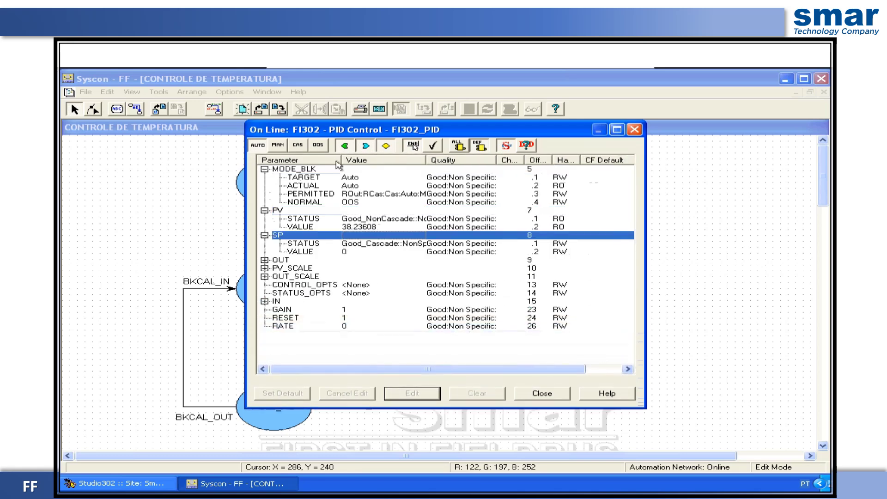
drag(341, 160, 376, 161)
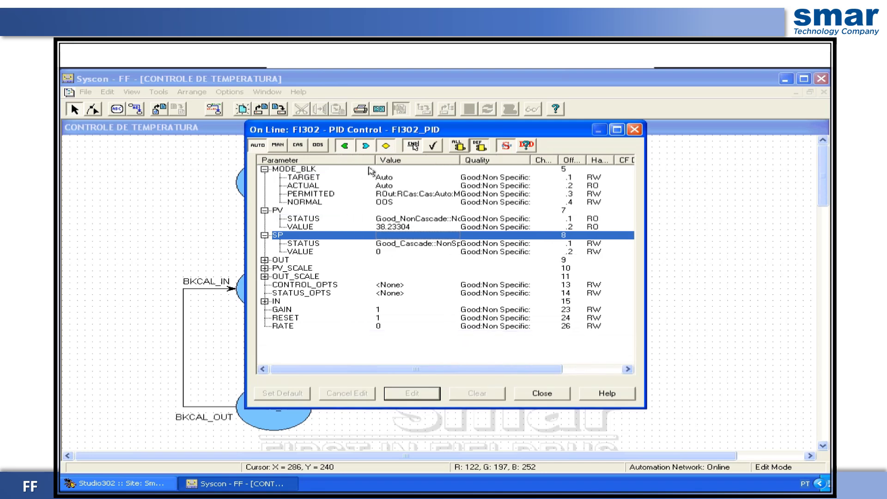
click(264, 260)
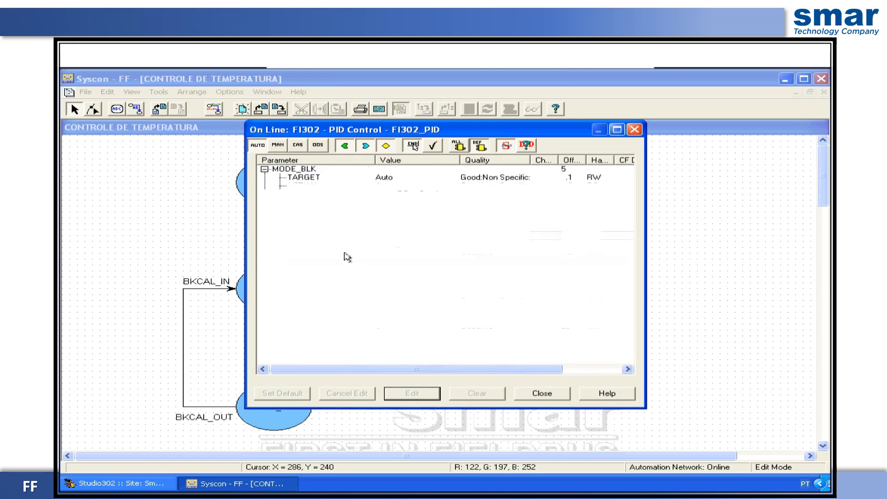
Step: Set the SP value of the FI302_PID block to 50
double_click(388, 252)
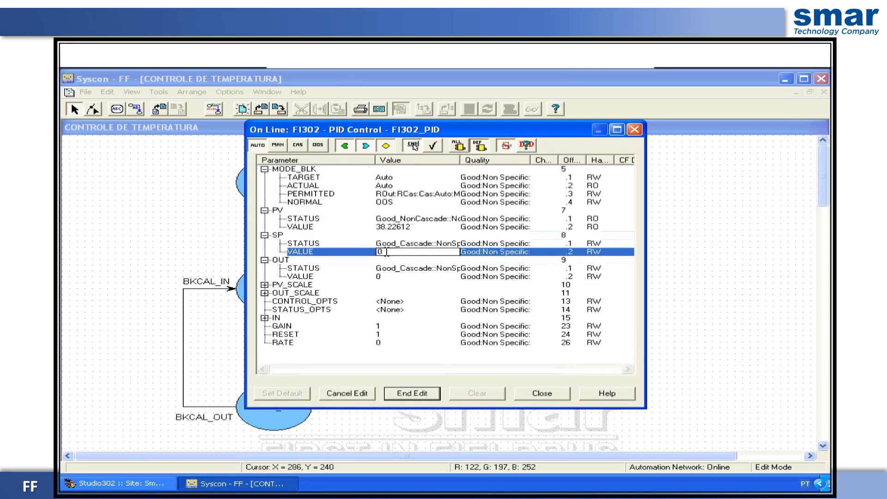
text(50)
click(422, 394)
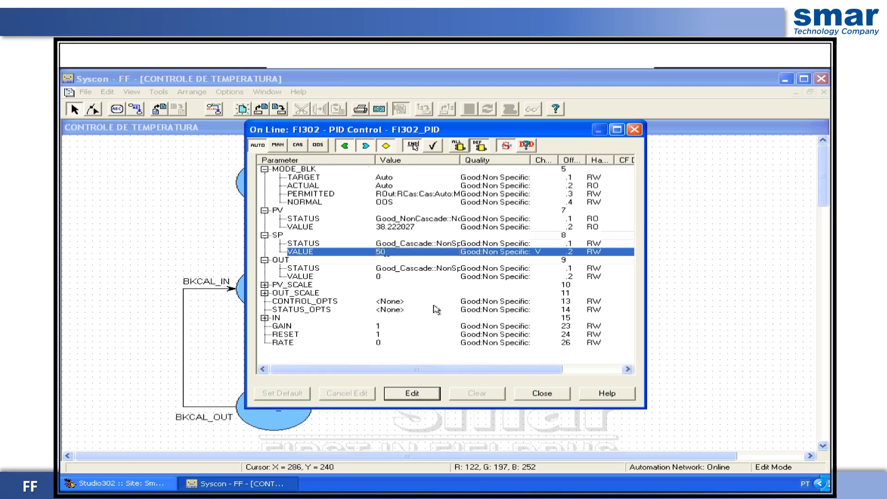